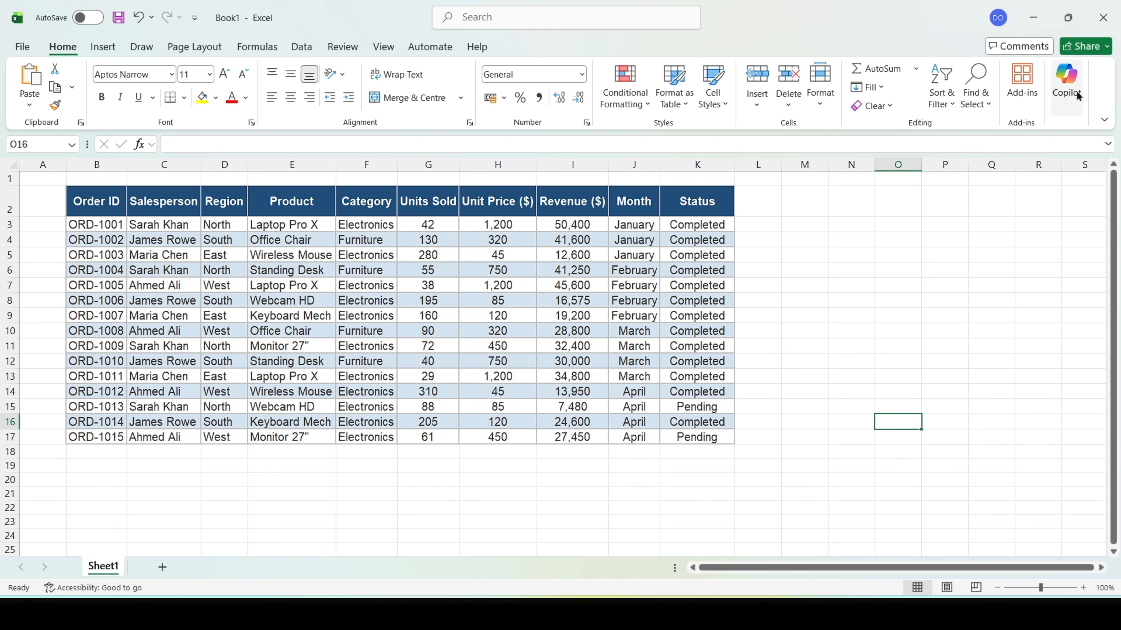
Convert the sales data range from Order ID to Status, B2:K17, into a table
left_click(1076, 95)
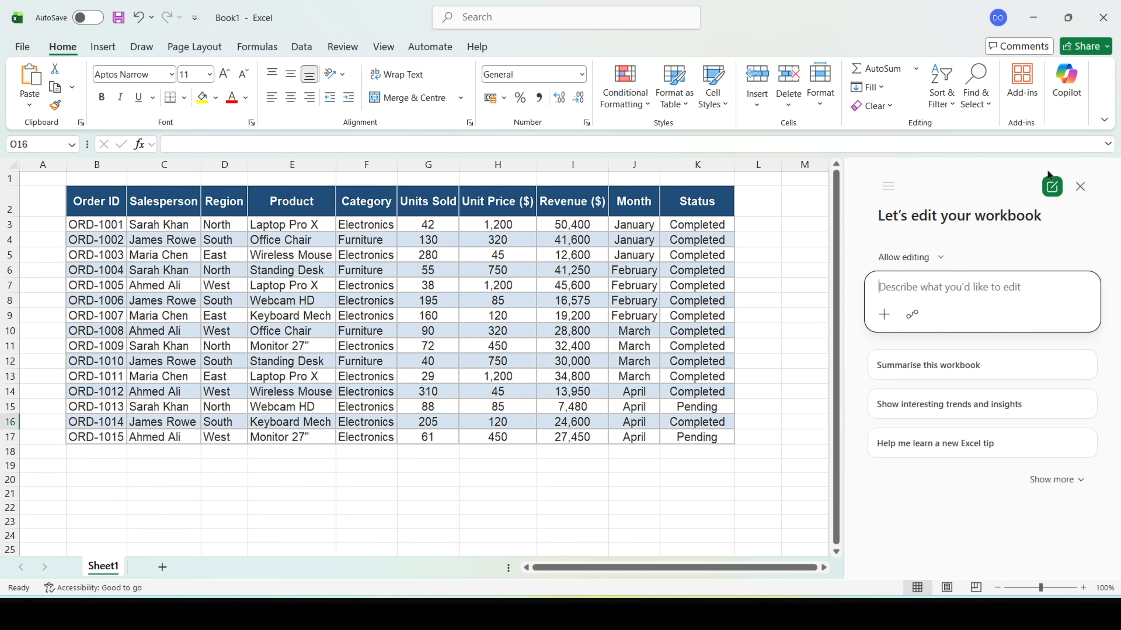
left_click(1080, 187)
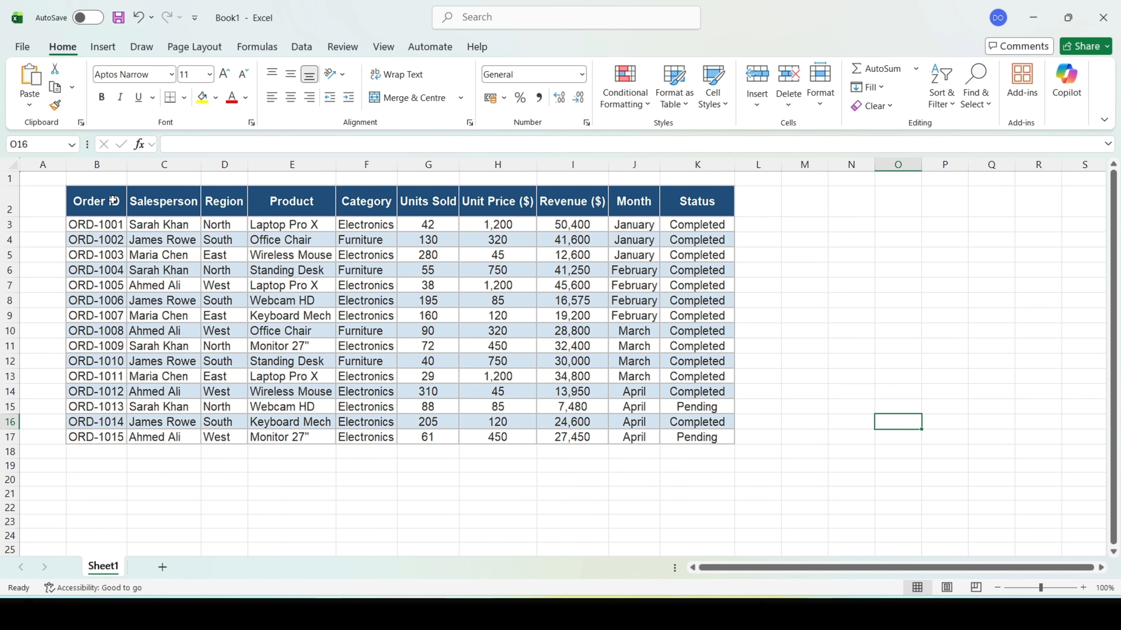
left_click_drag(114, 201, 706, 444)
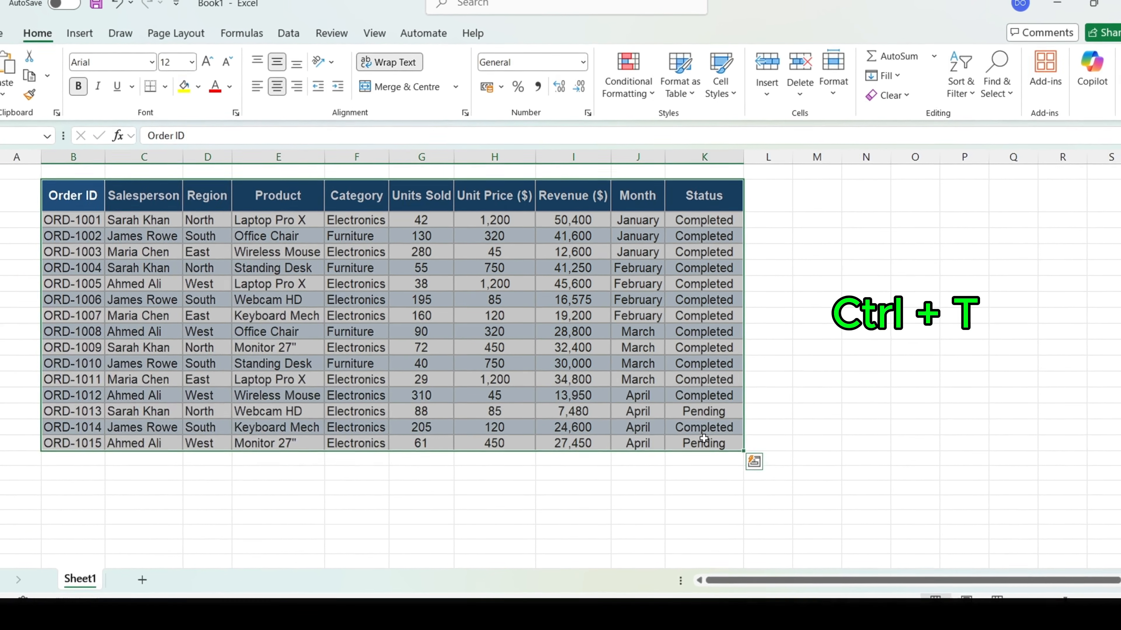
key("ctrl+t")
key("Return")
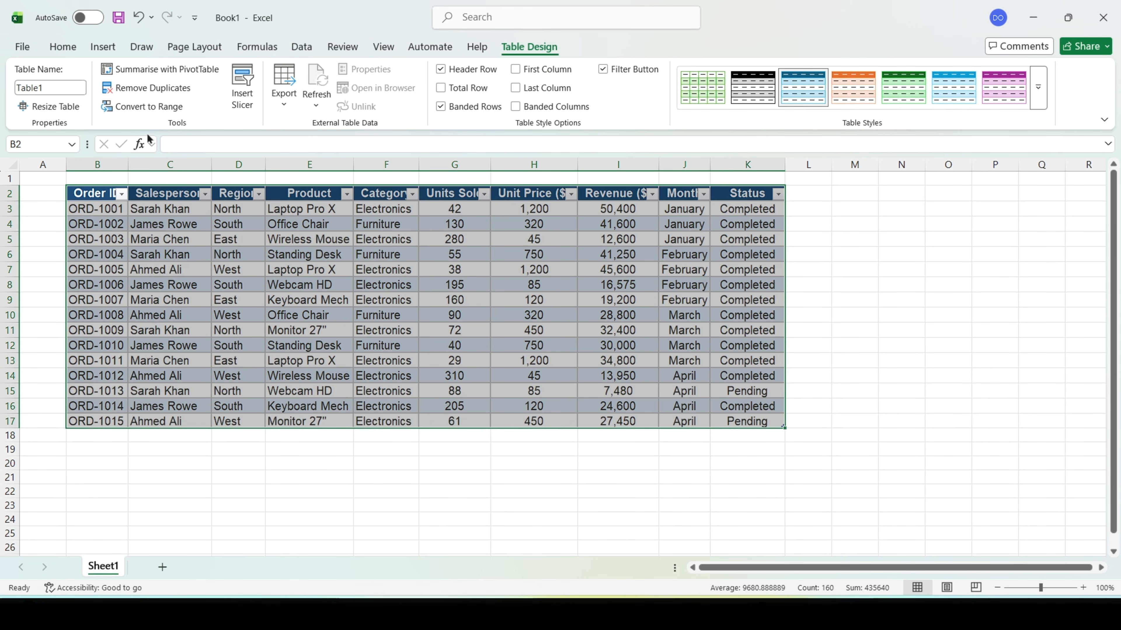
Rename the new table as Sales_Dats and deselect it
left_click(57, 89)
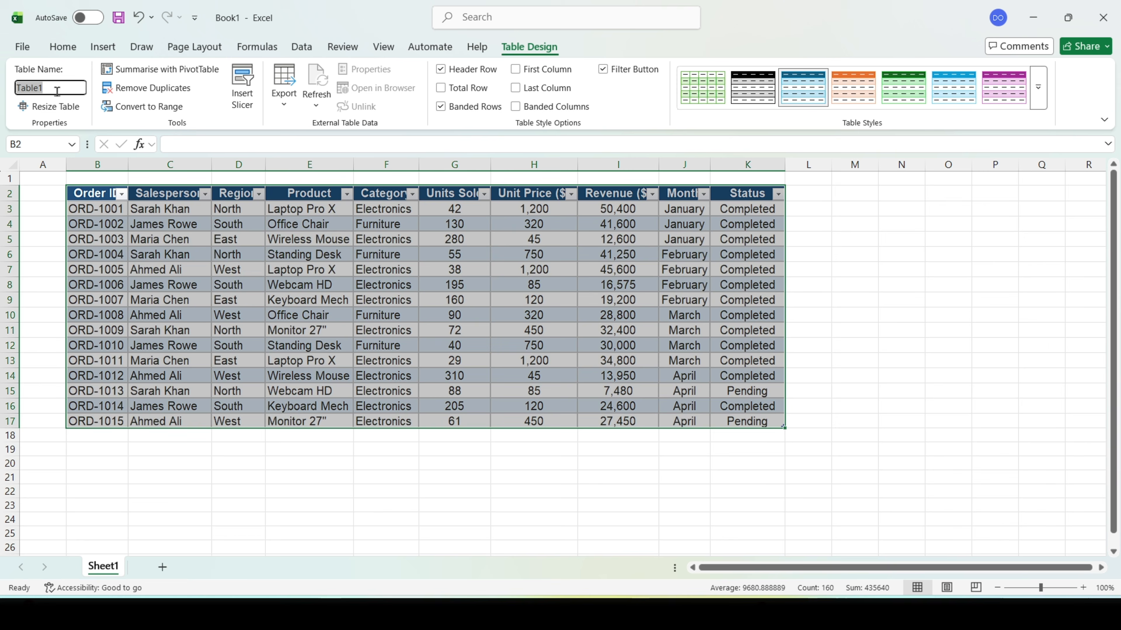
type("Sales_Data")
key("Return")
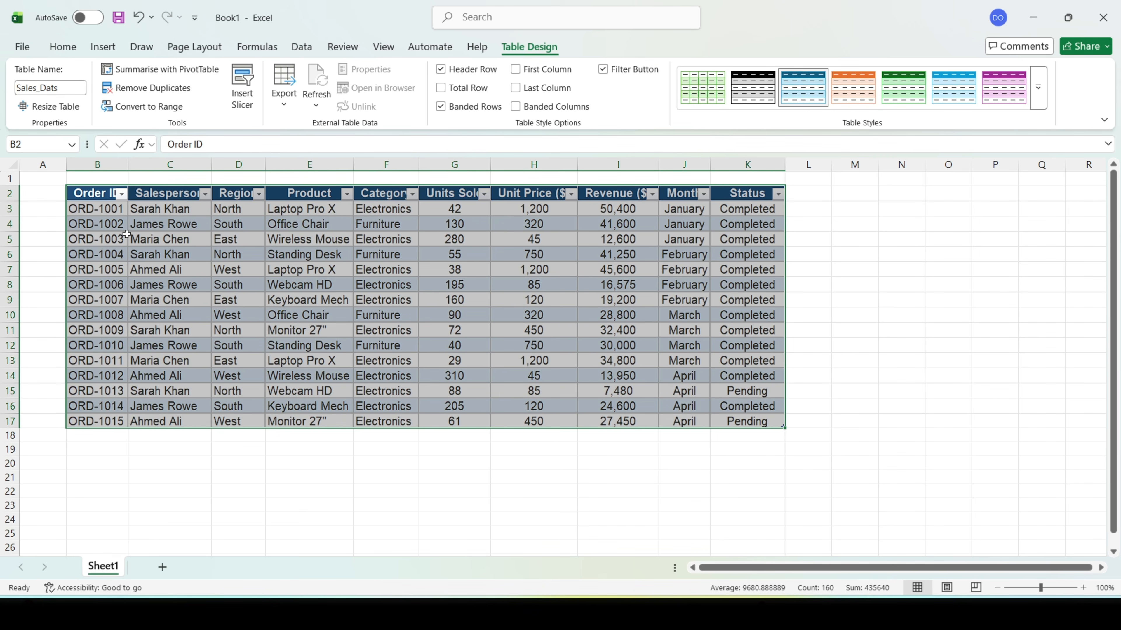
left_click(190, 435)
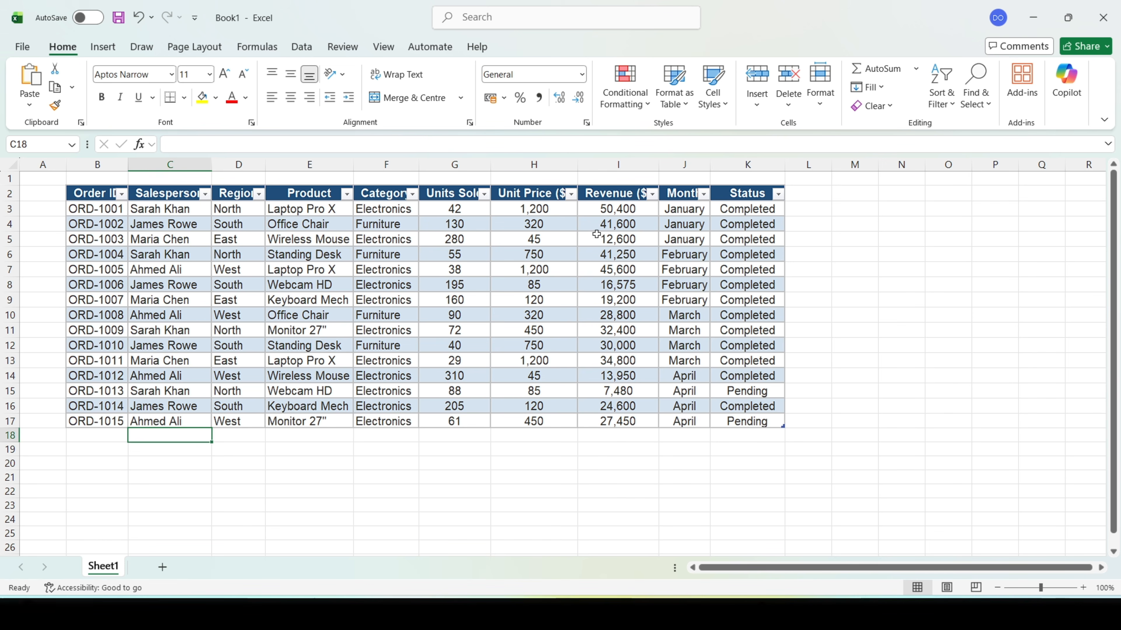
Ask Copilot "What are the key insights from this data?"
left_click(1066, 95)
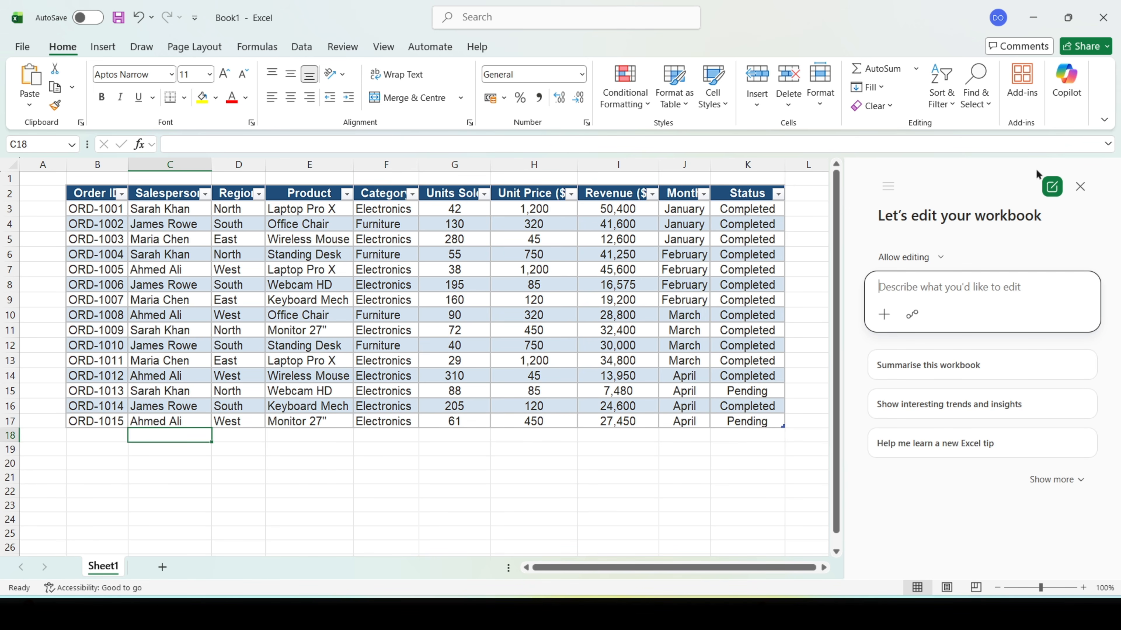
type("What are the key insights from this data?")
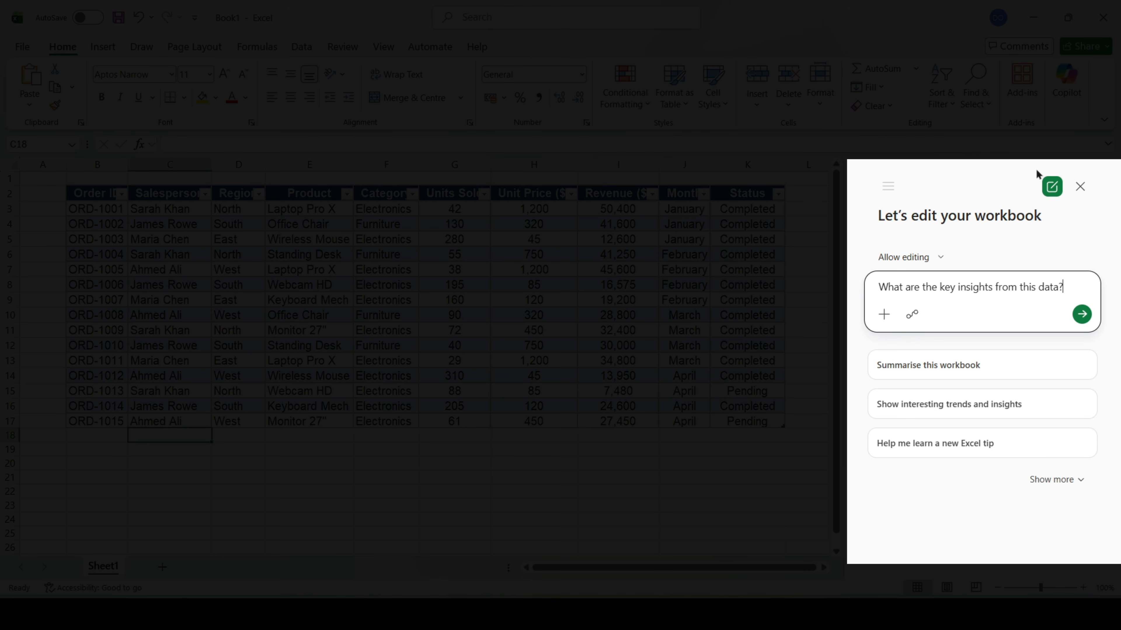
key("Return")
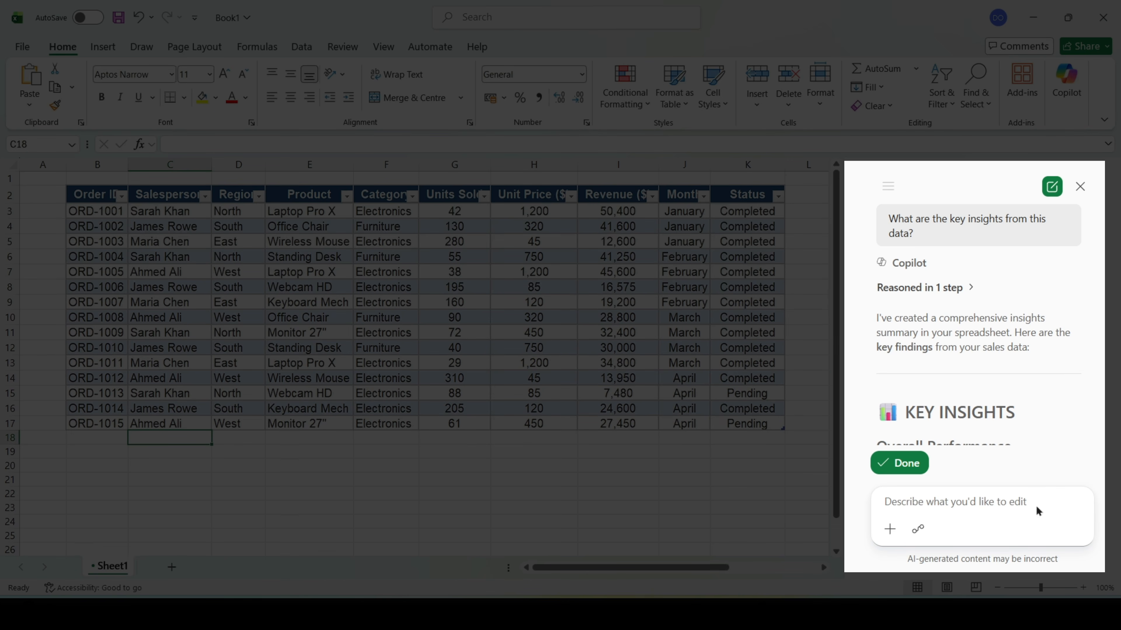
Read through Copilot's insights on overall performance, top performers, monthly trend, order status and key takeaways
scroll(1021, 407, "down", 3)
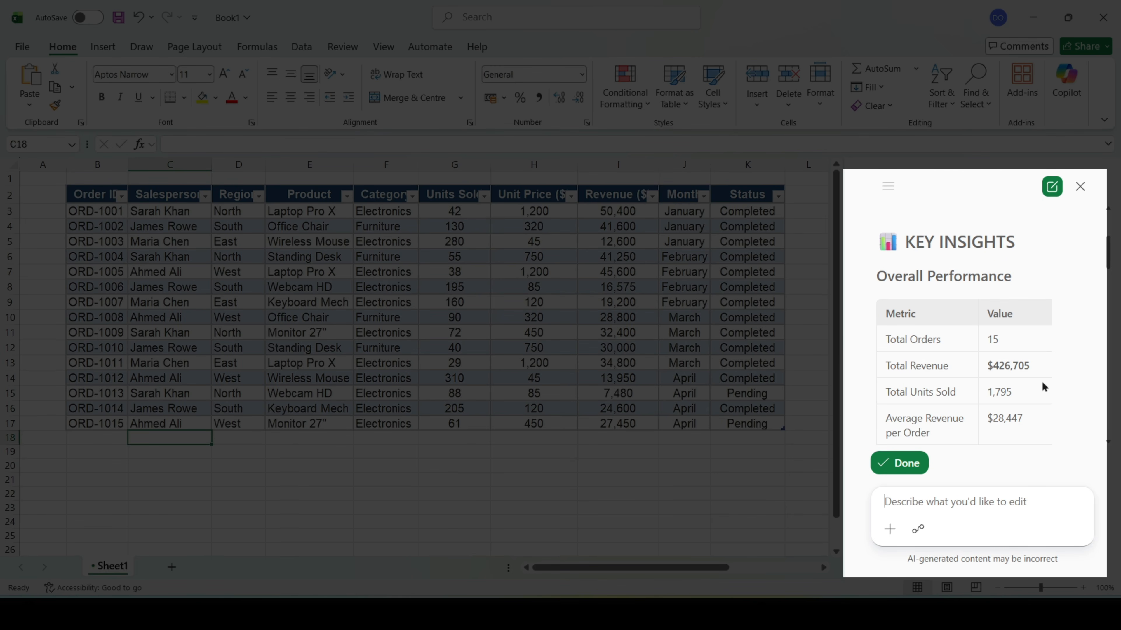
scroll(1042, 383, "down", 3)
scroll(1043, 382, "down", 3)
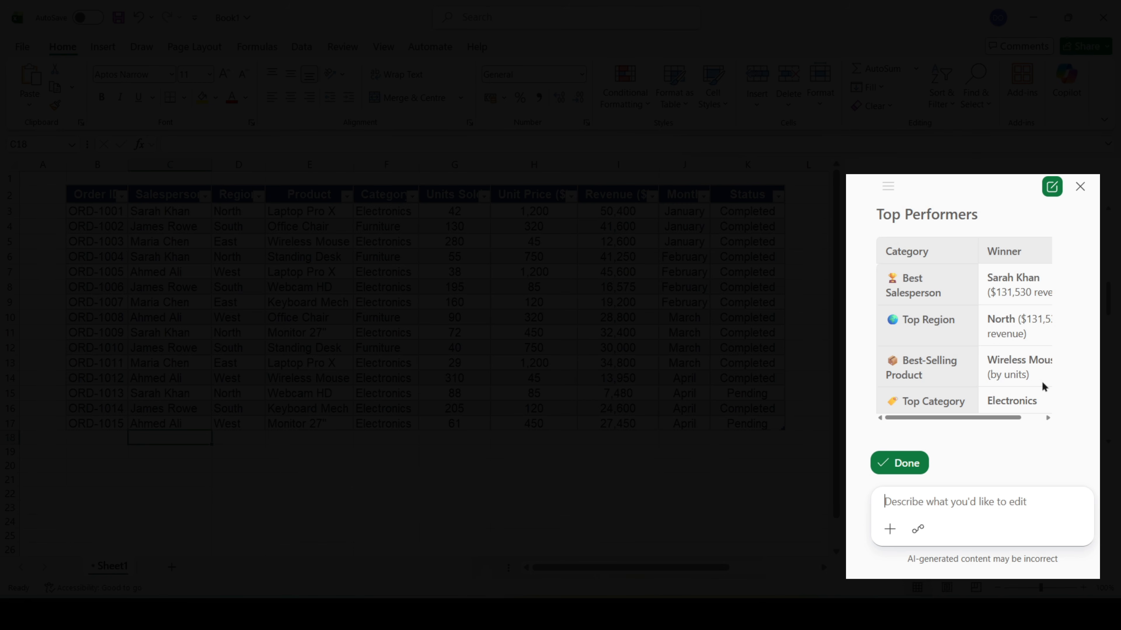
scroll(1041, 381, "down", 2)
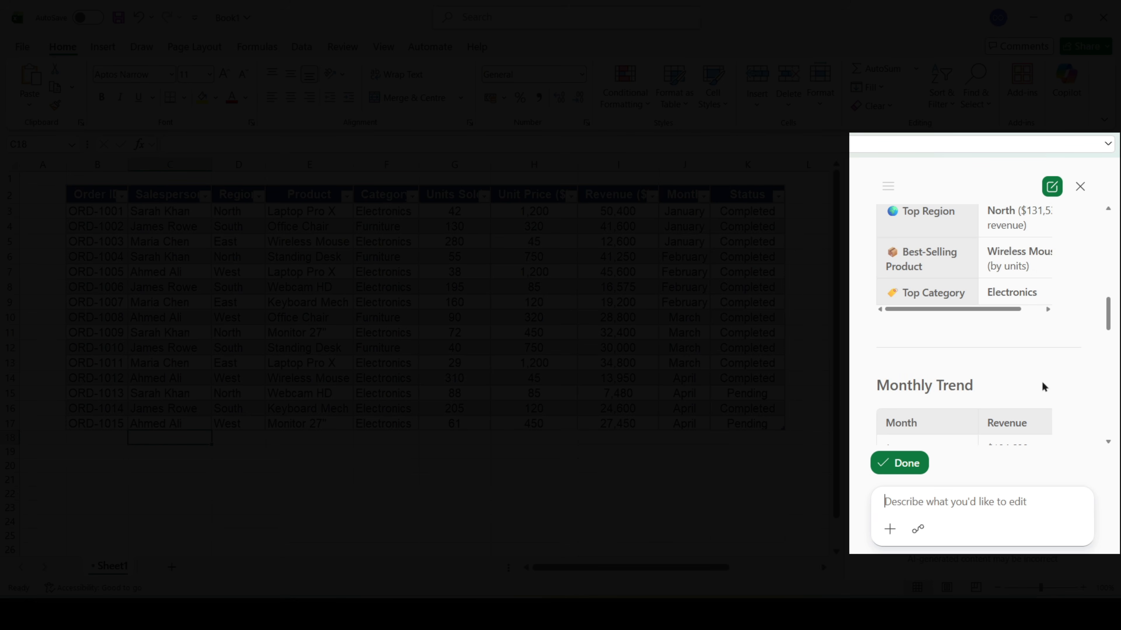
scroll(1042, 384, "down", 2)
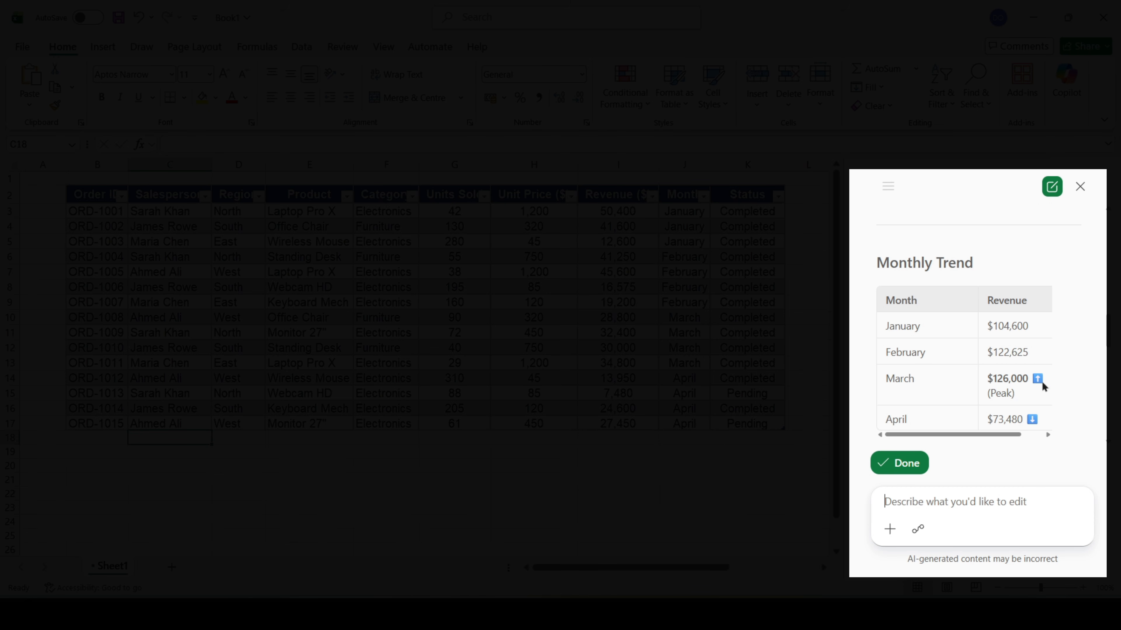
scroll(1042, 387, "down", 4)
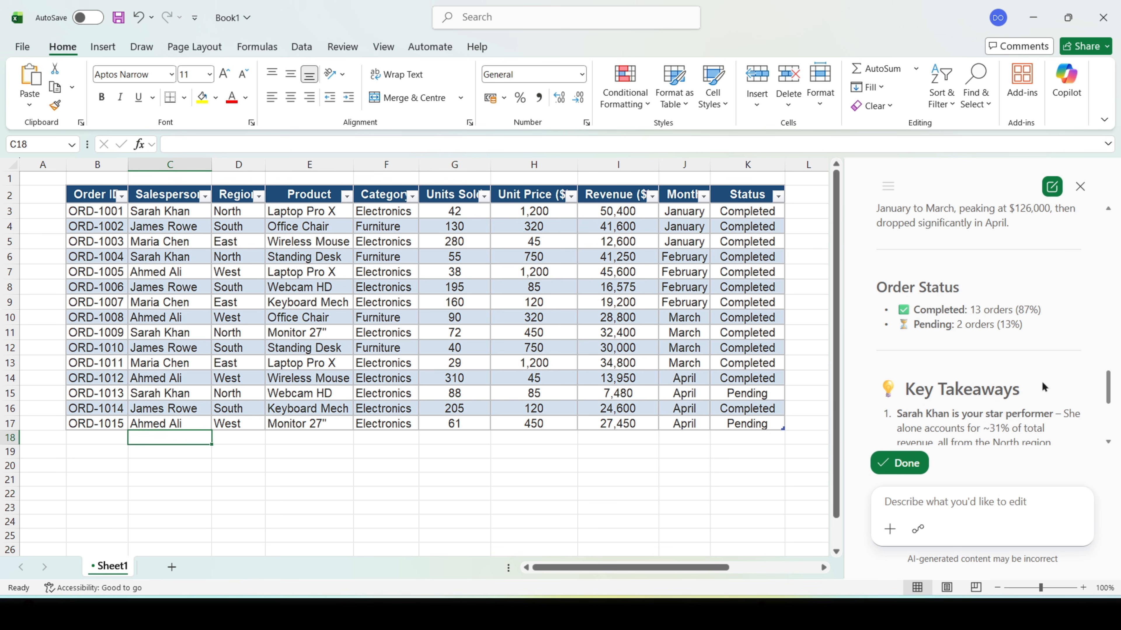
scroll(1041, 386, "down", 4)
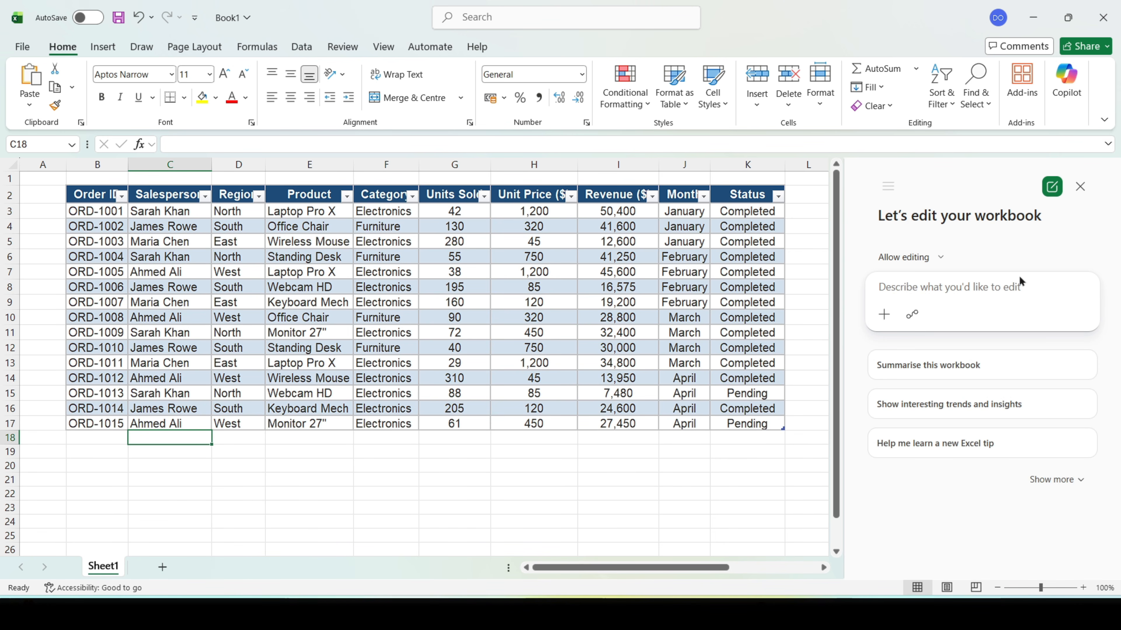
Have Copilot show only Electronics orders in the North Region with revenue above $30,000, and review its summary
type("Show me only Electronics orders in the North Region with revenue above $30,000")
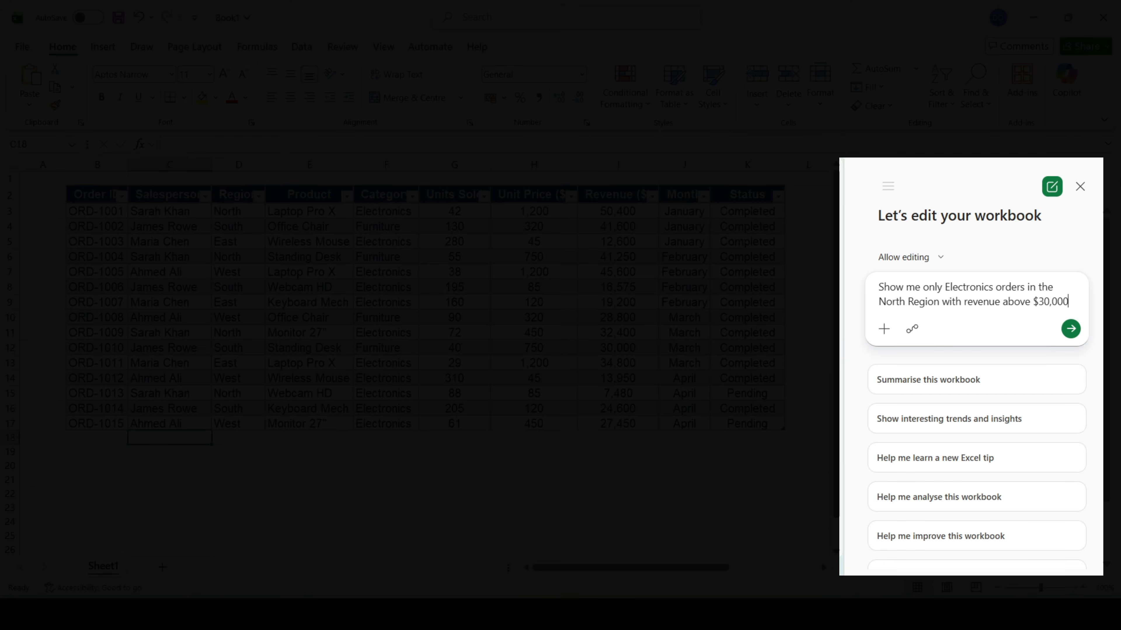
key("Return")
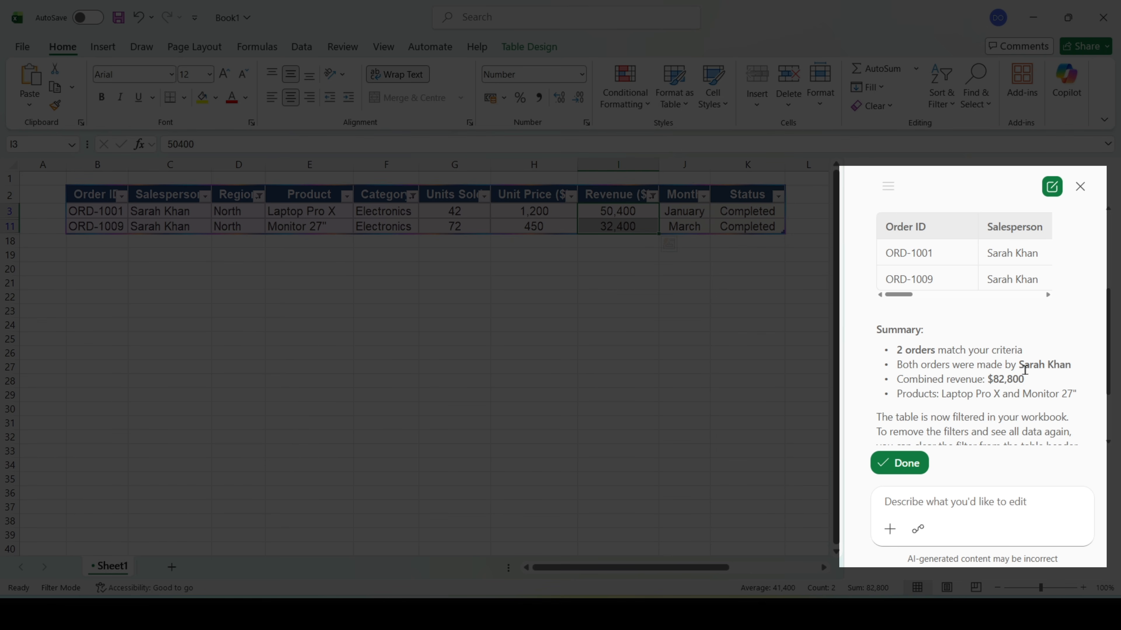
scroll(1034, 367, "down", 2)
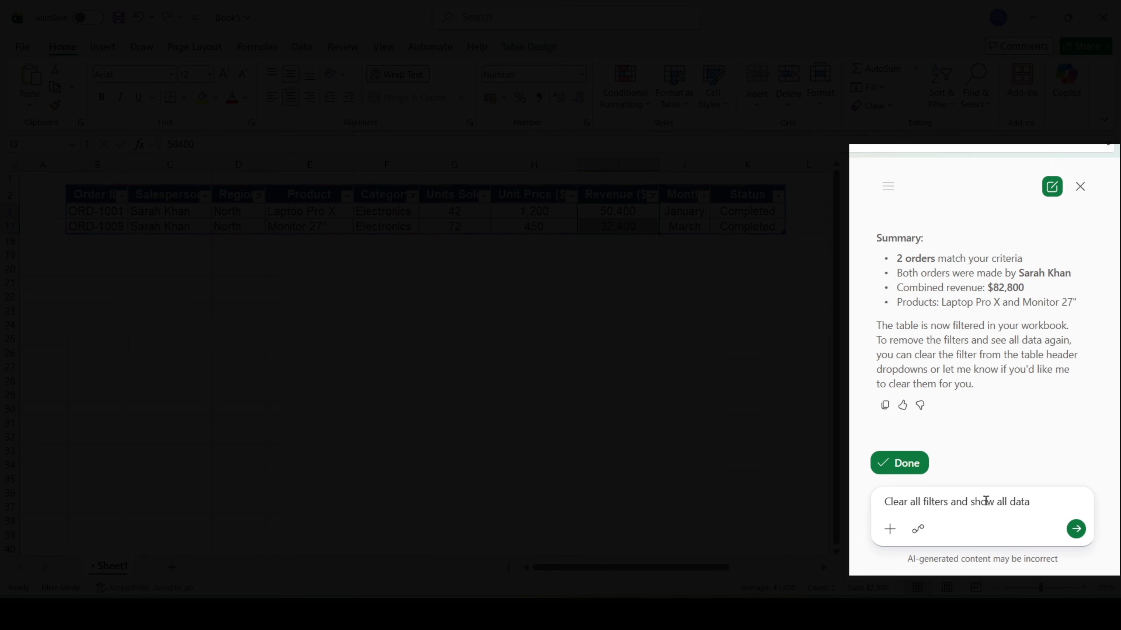
Have Copilot clear all filters to show all data and sort revenue from highest to lowest
key("Return")
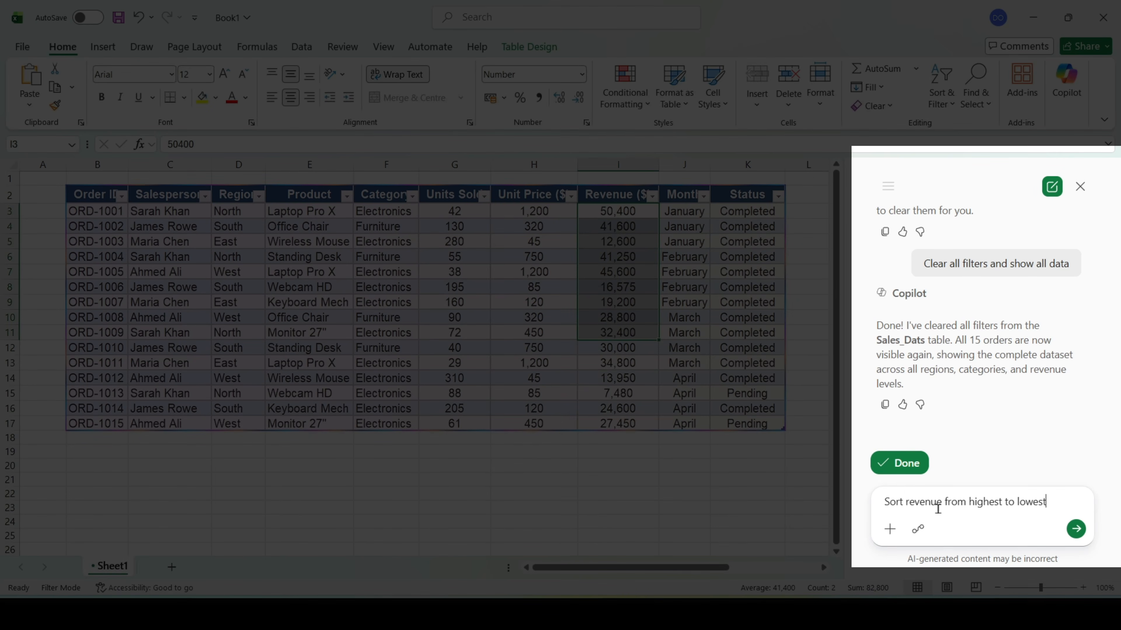
key("Return")
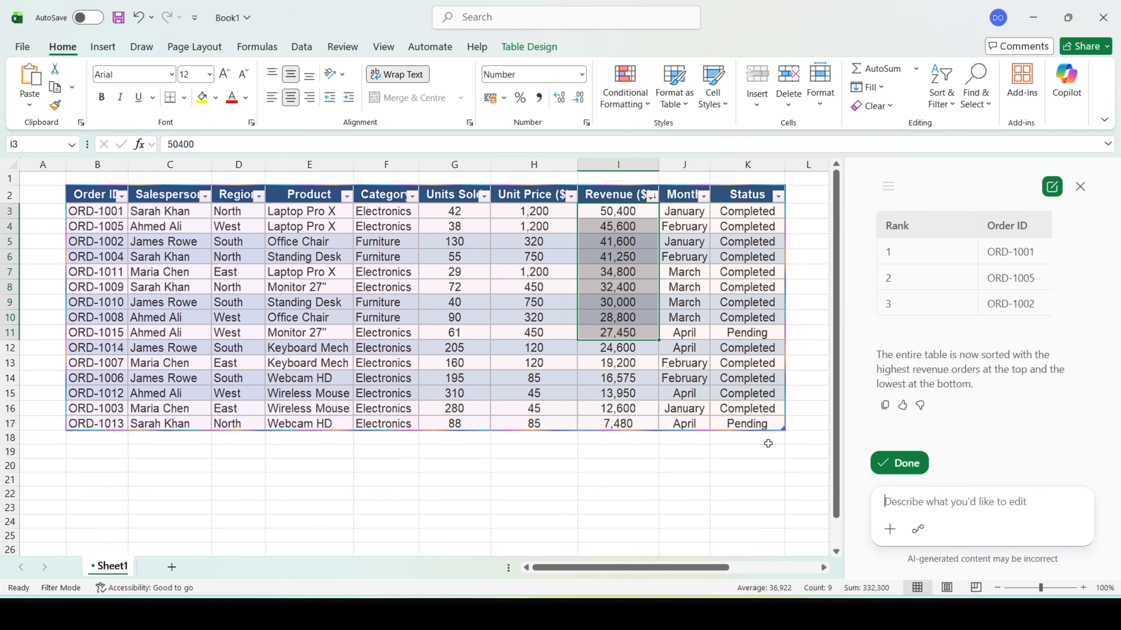
Have Copilot filter by South region, sort by units sold descending, and highlight the top 3 rows
type("Filter by South region, sort by units sold descending, and highlight the top 3 rows")
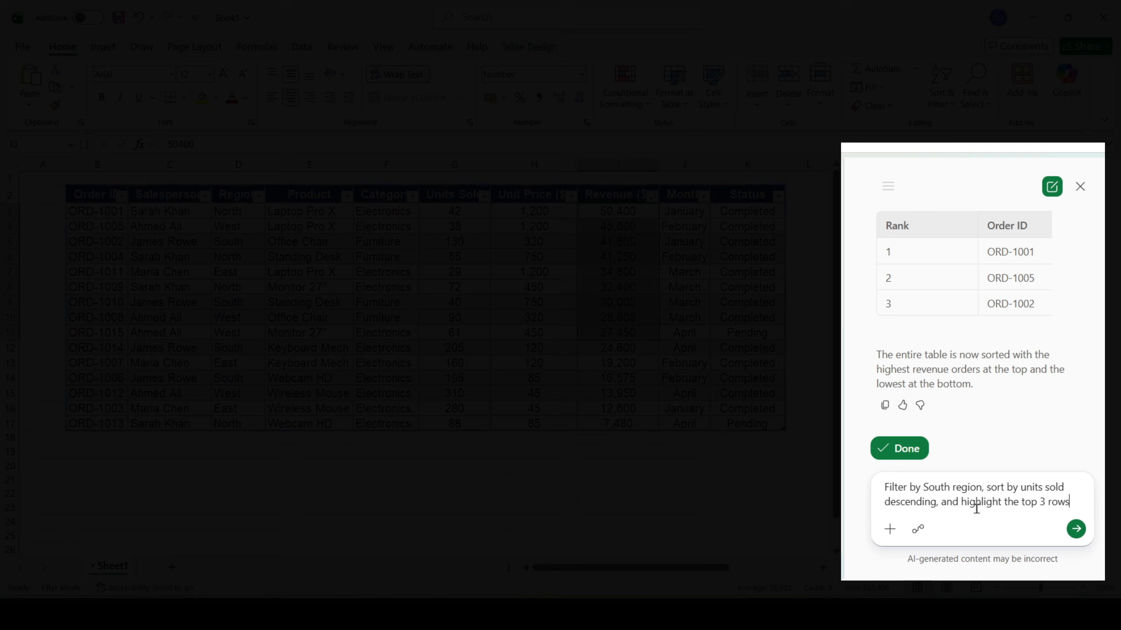
key("Return")
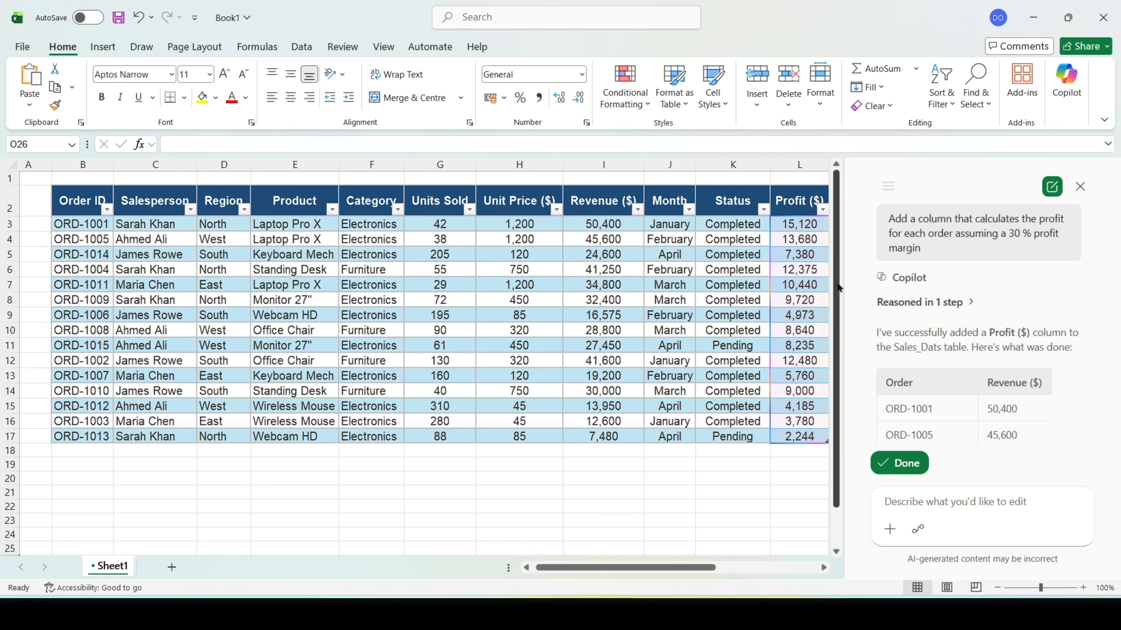
Inspect the first Profit formula and have Copilot add a column showing 'High' above $40,000 revenue, 'Medium' between $20,000 and $40,000, 'Low' below $20,000
left_click(809, 225)
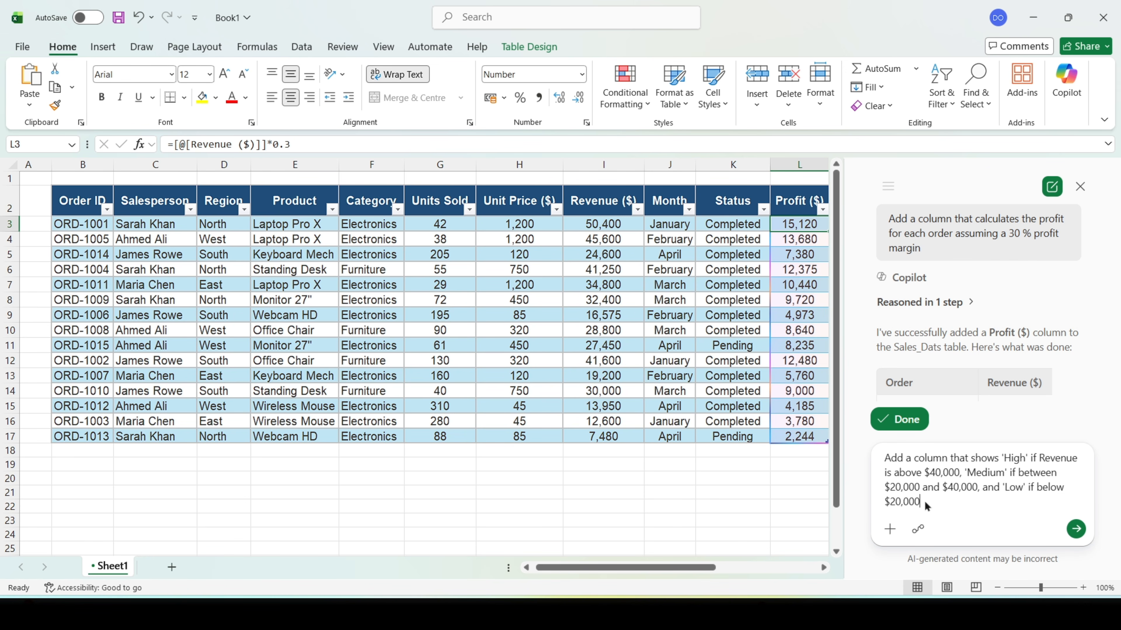
key("Return")
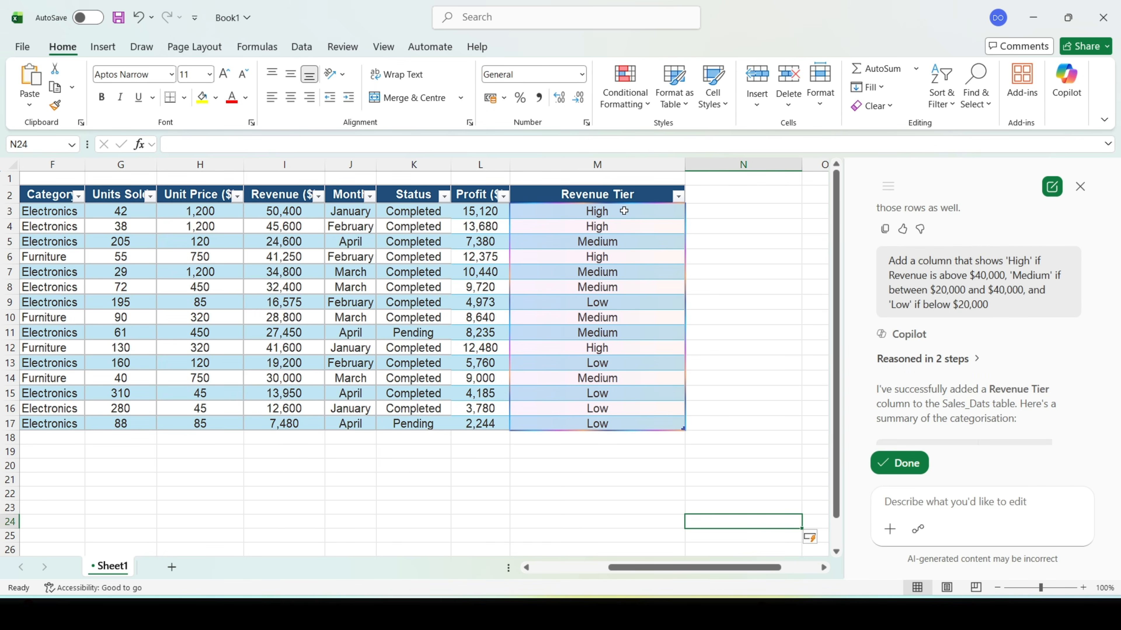
Examine the Revenue Tier IF formula and read Copilot's explanation of its conditions, decision tree, key points and examples
left_click(648, 146)
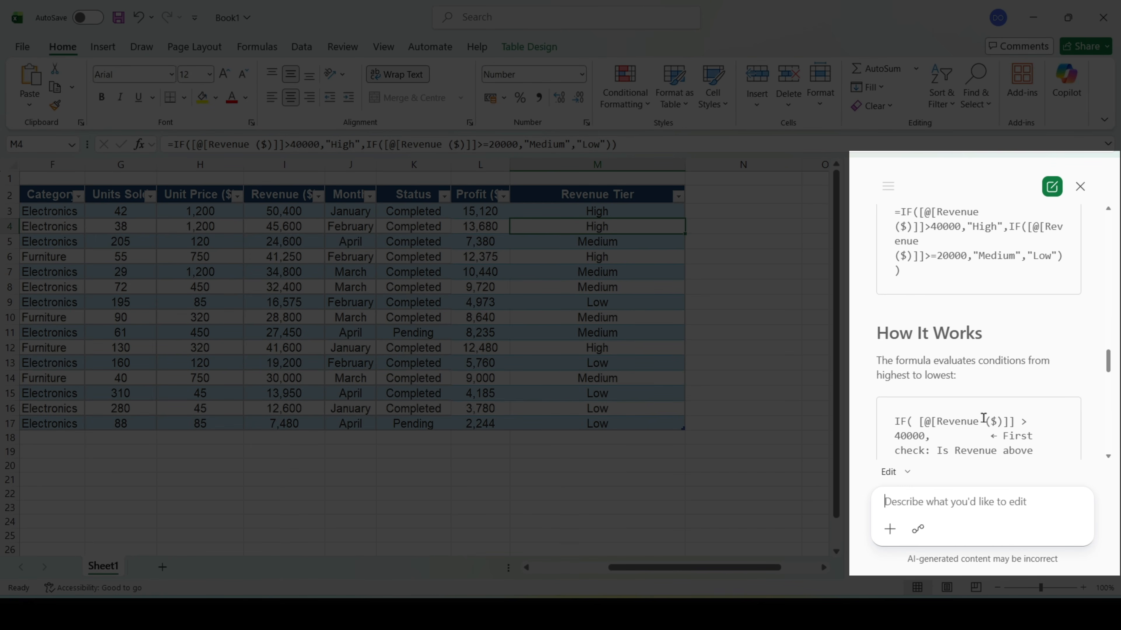
scroll(966, 388, "down", 4)
scroll(966, 388, "down", 8)
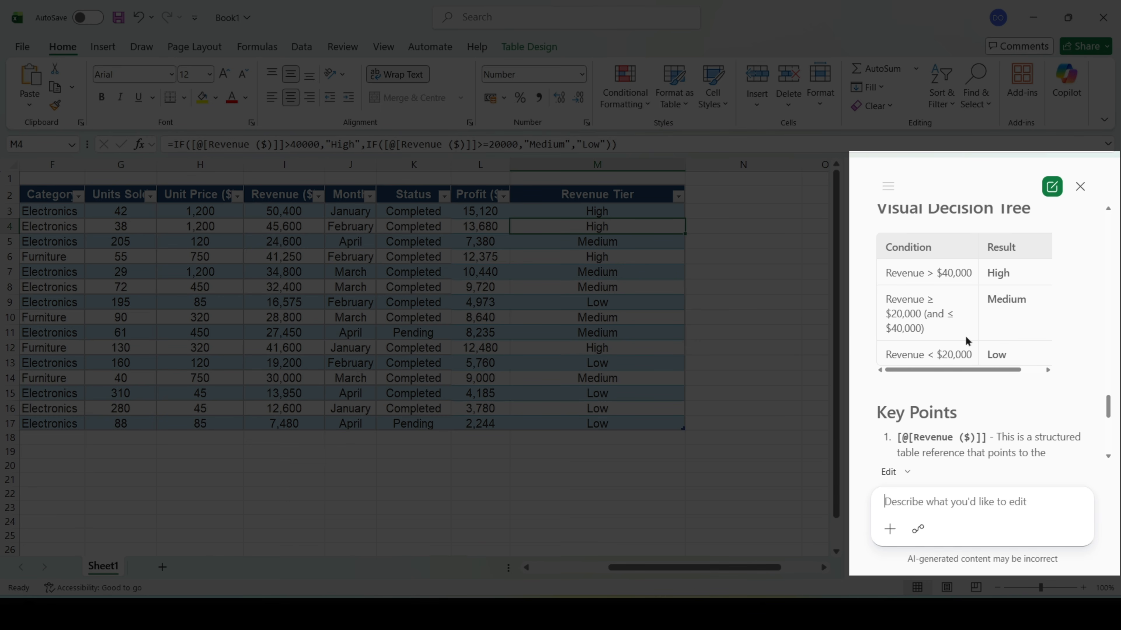
scroll(962, 321, "down", 8)
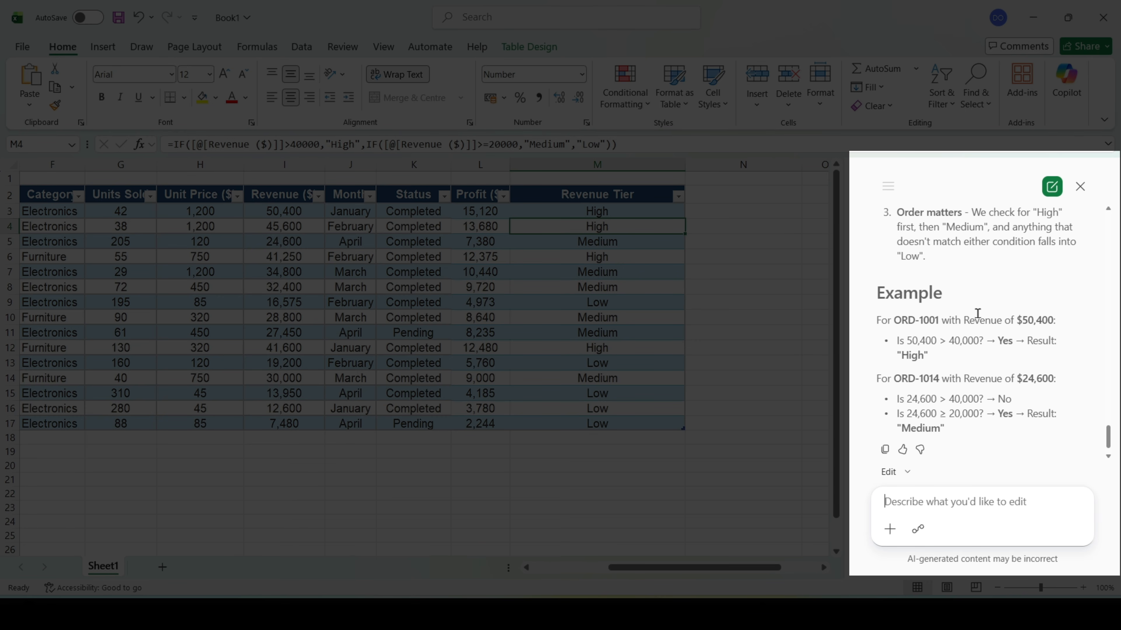
scroll(947, 379, "down", 1)
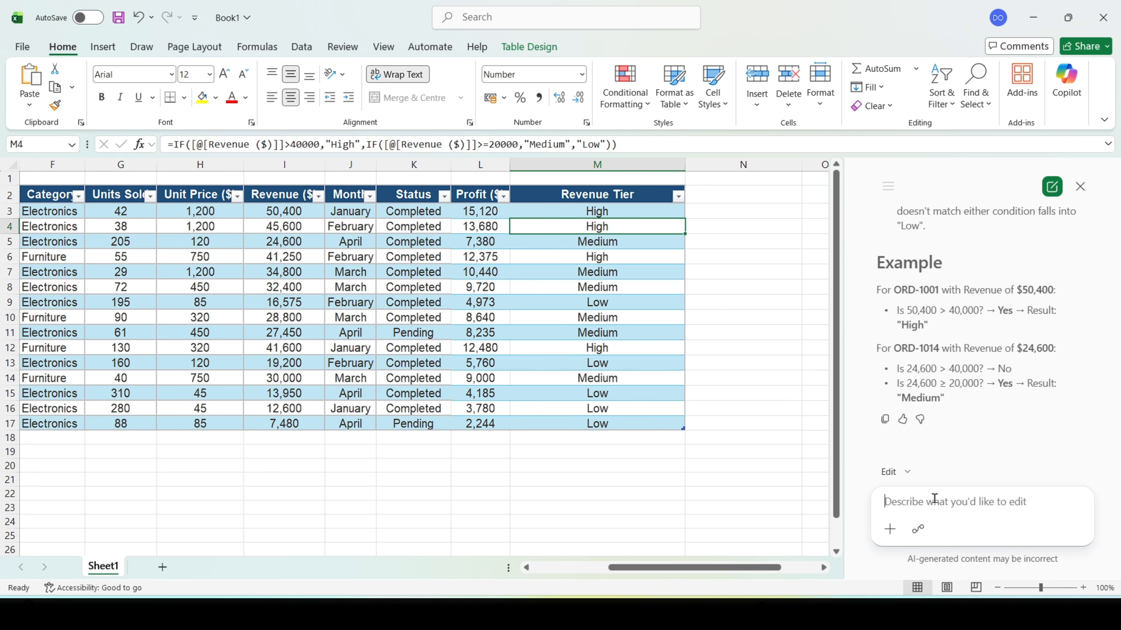
In a new Copilot chat, request a PivotTable showing total revenue by salesperson and by month, and review its key insights
left_click(1052, 188)
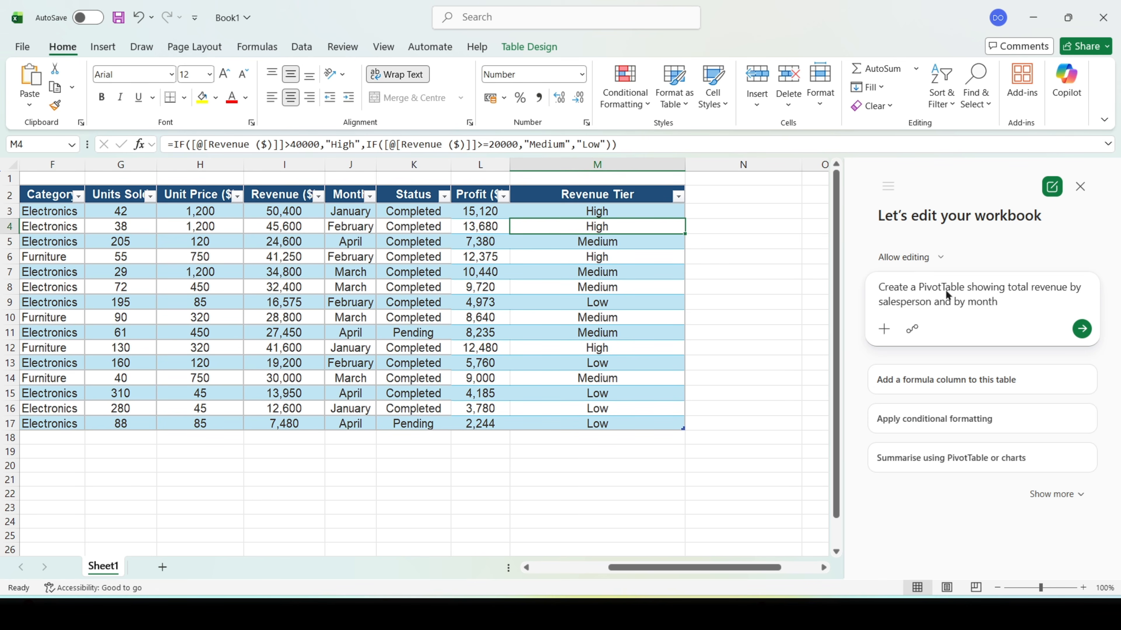
key("Return")
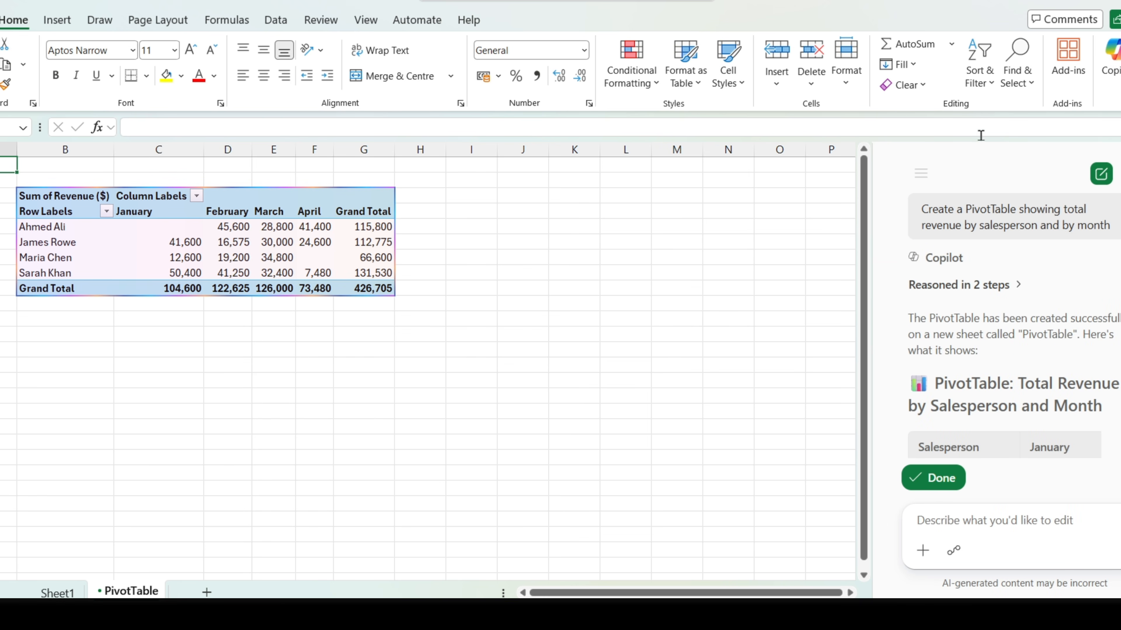
scroll(992, 305, "down", 10)
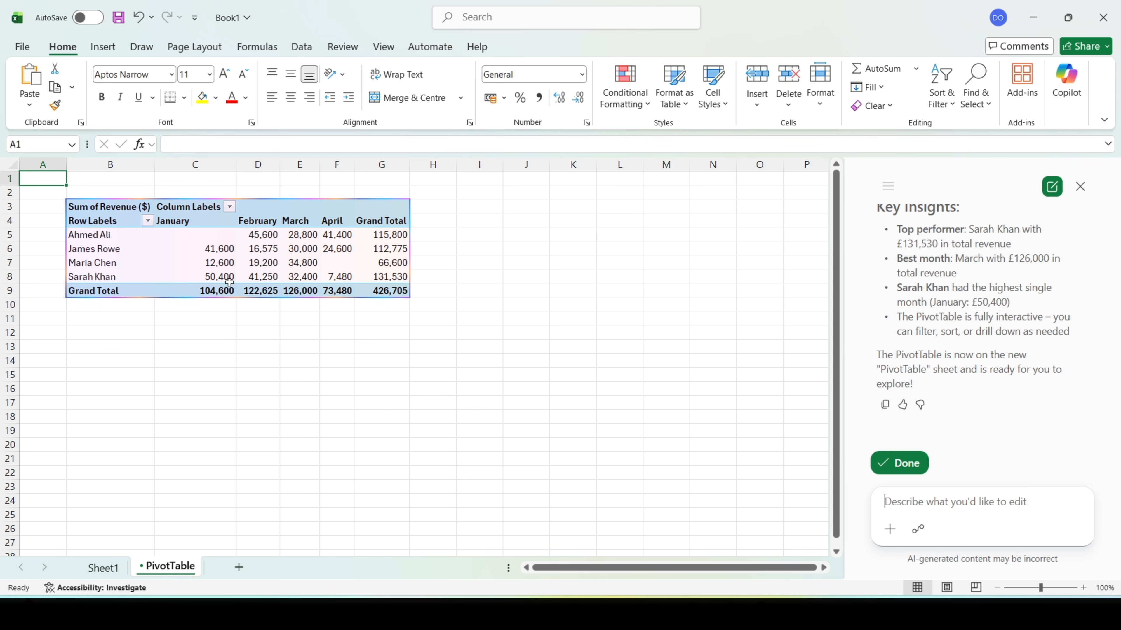
Have Copilot add a row for category totals to the PivotTable, and start a new chat
mouse_move(229, 283)
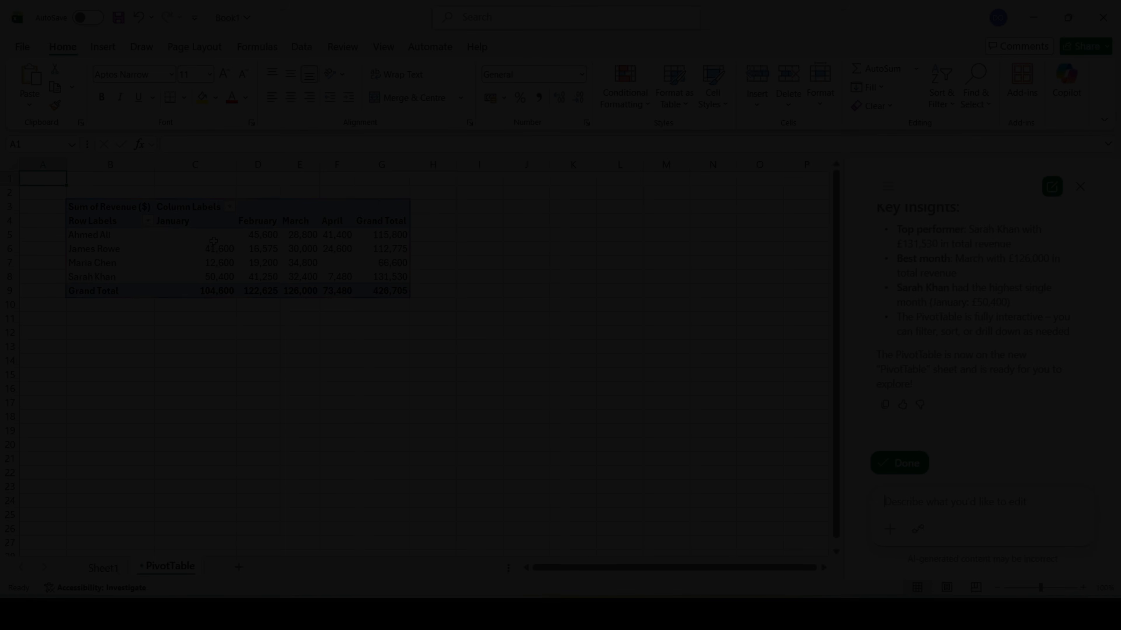
type("Add a row for category totals")
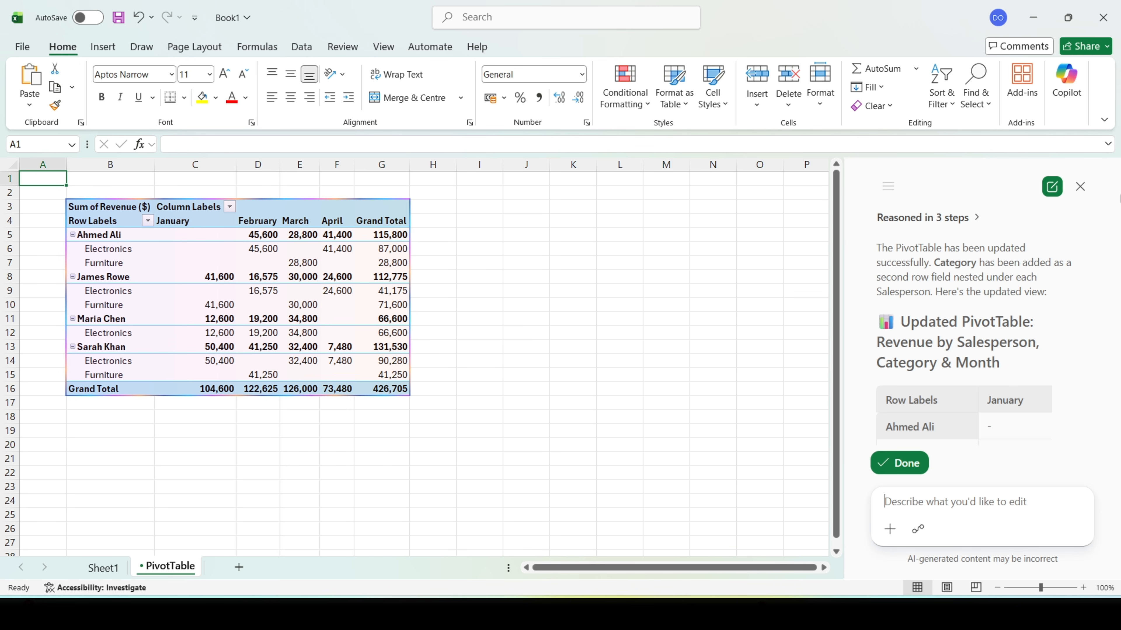
left_click(1053, 187)
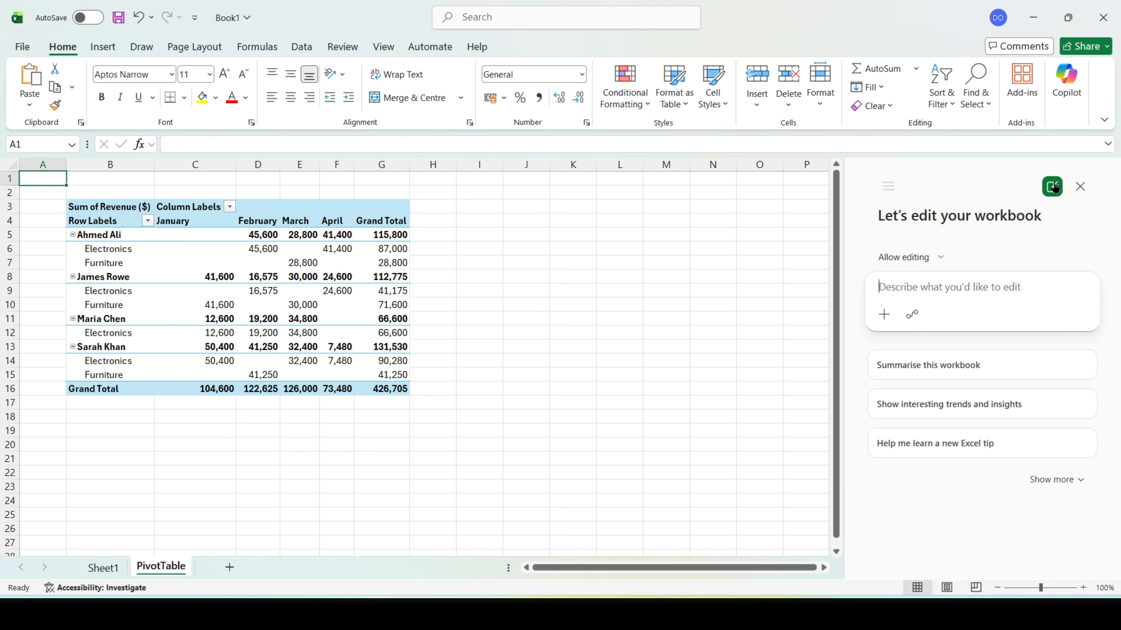
Have Copilot create a bar chart showing total revenue by region on the PivotTable sheet
type("Create a bar chat showing total revenue by regi")
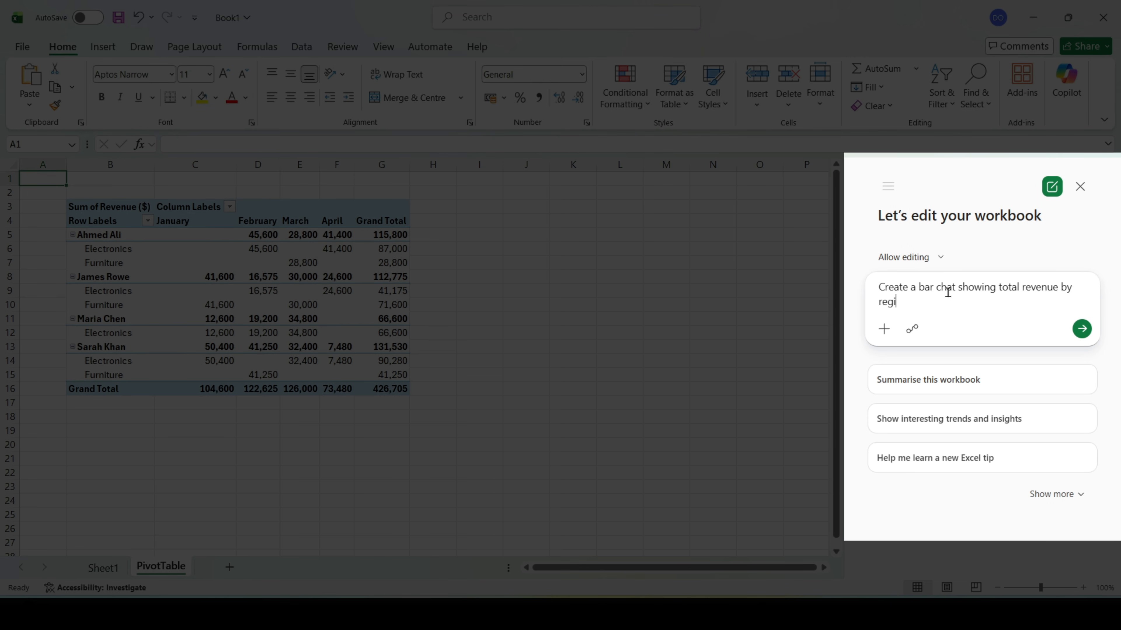
type("on")
key("Return")
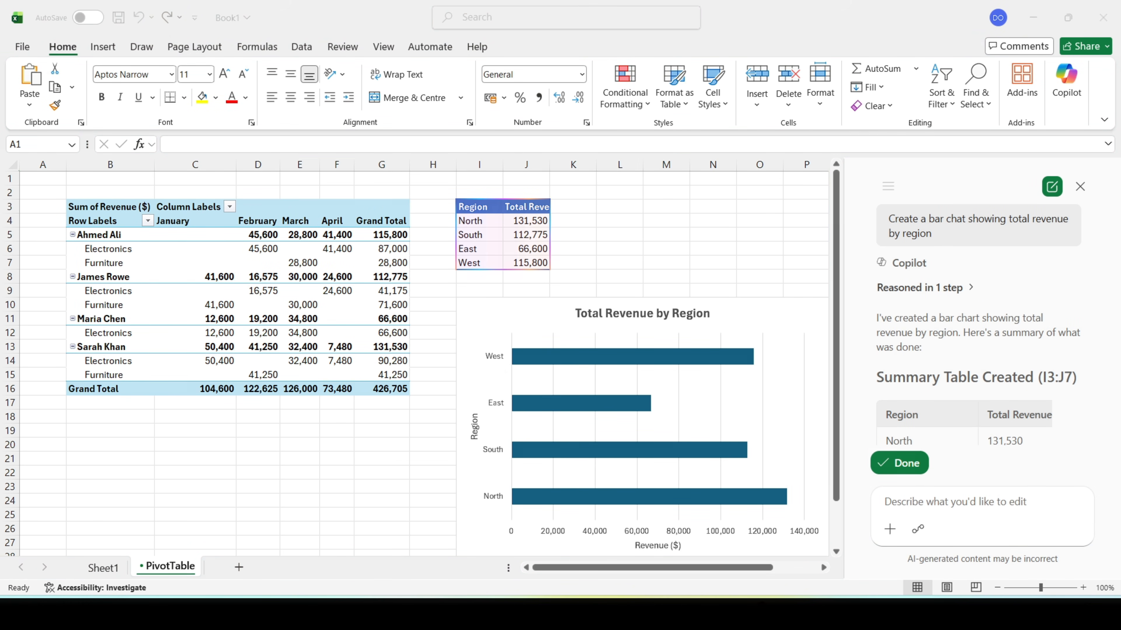
Have Copilot create a line chart showing the monthly revenue trend on the PivotTable sheet
left_click(929, 506)
type("'Create a line chart showing monthly revenue trend")
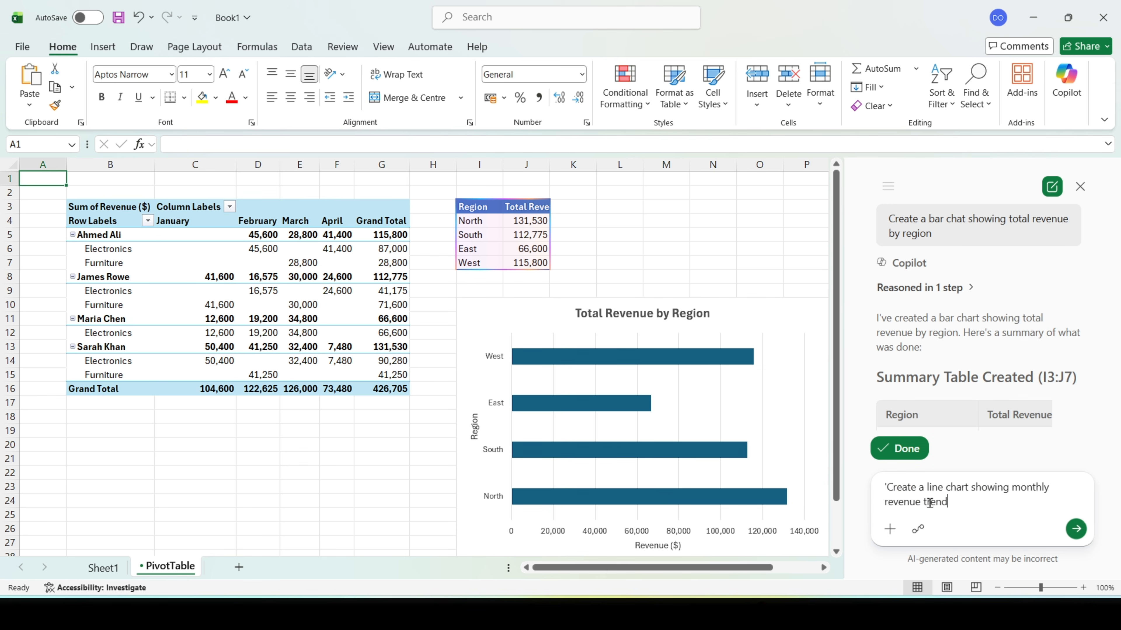
key("Return")
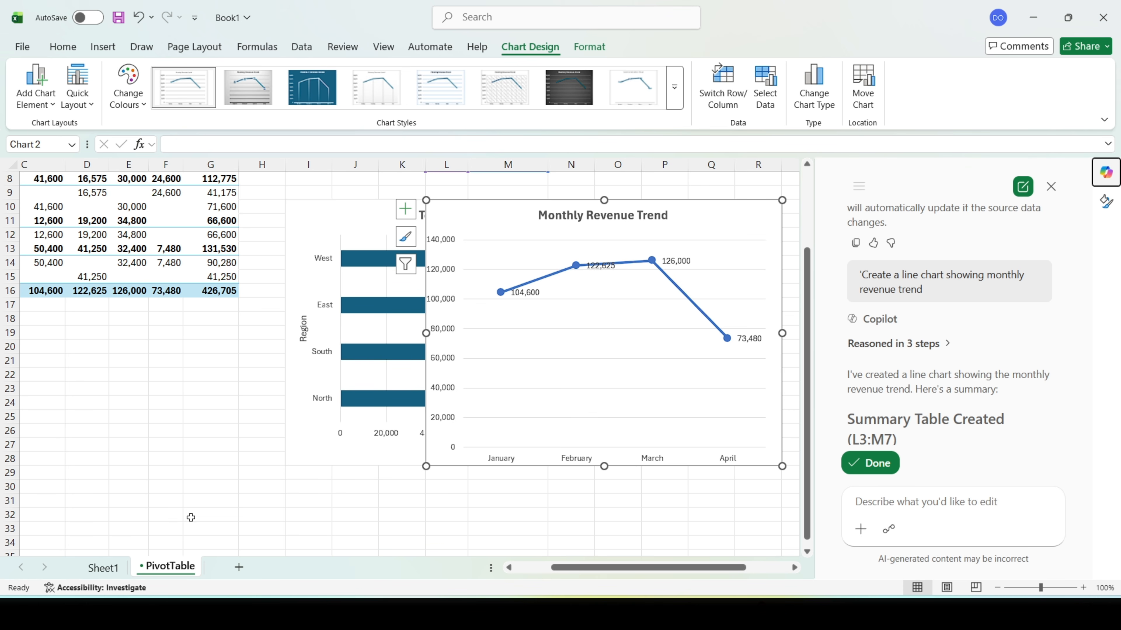
On Sheet1, have a new Copilot chat highlight rows with Revenue above $40,000 green and Pending orders orange, and change the green rows to dark blue
left_click(103, 567)
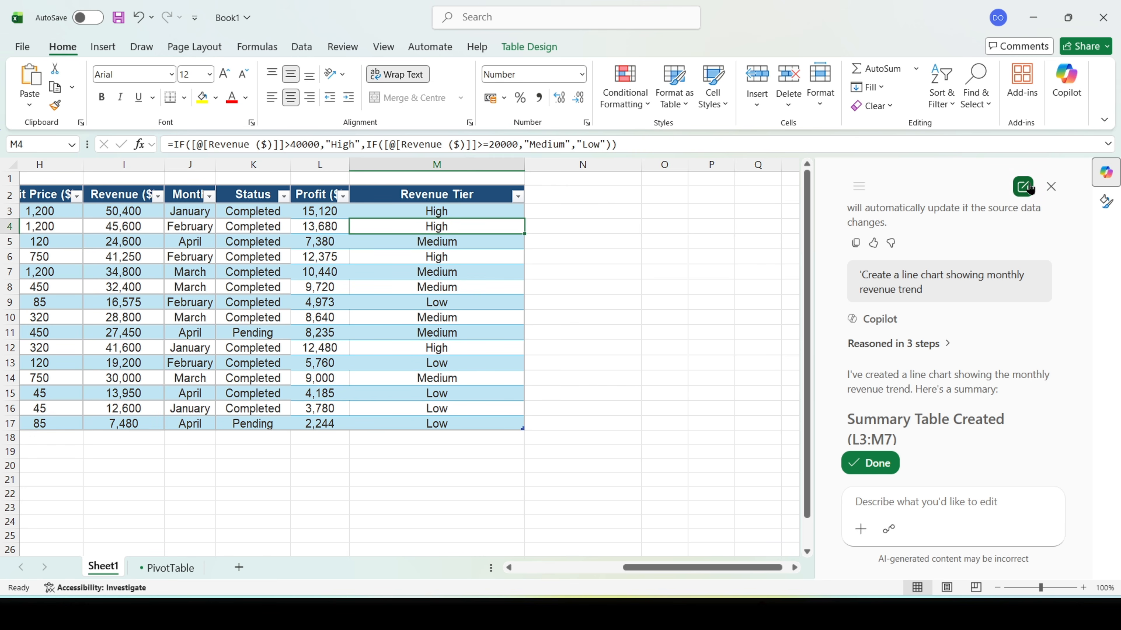
left_click(1022, 186)
left_click(1052, 293)
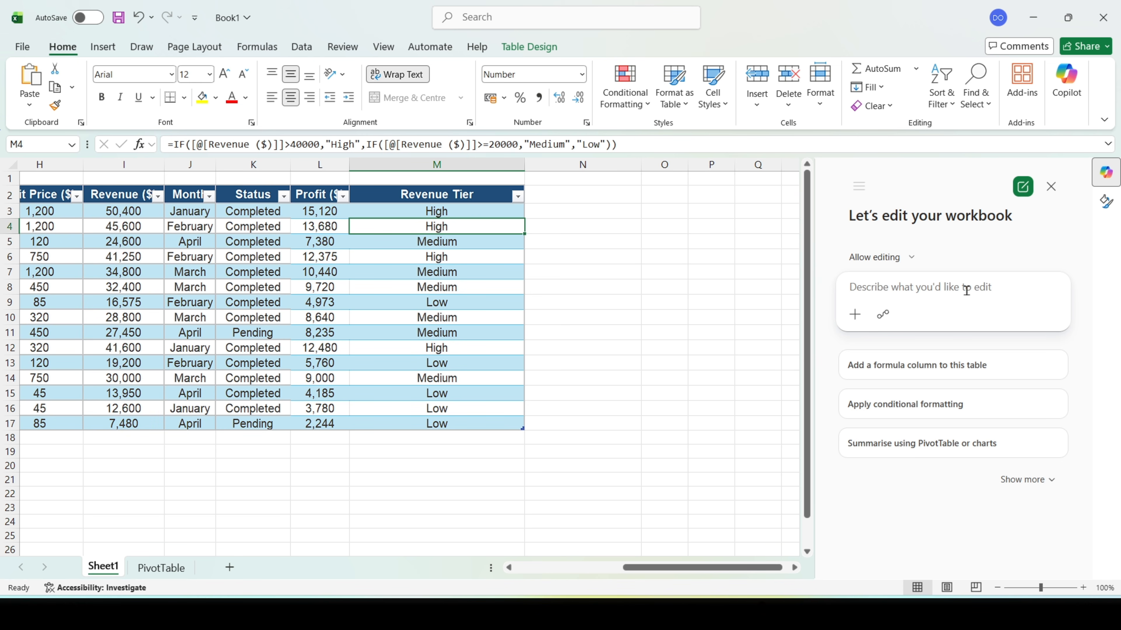
type("Highlight all rows where Revenue is above $40,000 in green, and Pending orders in orange")
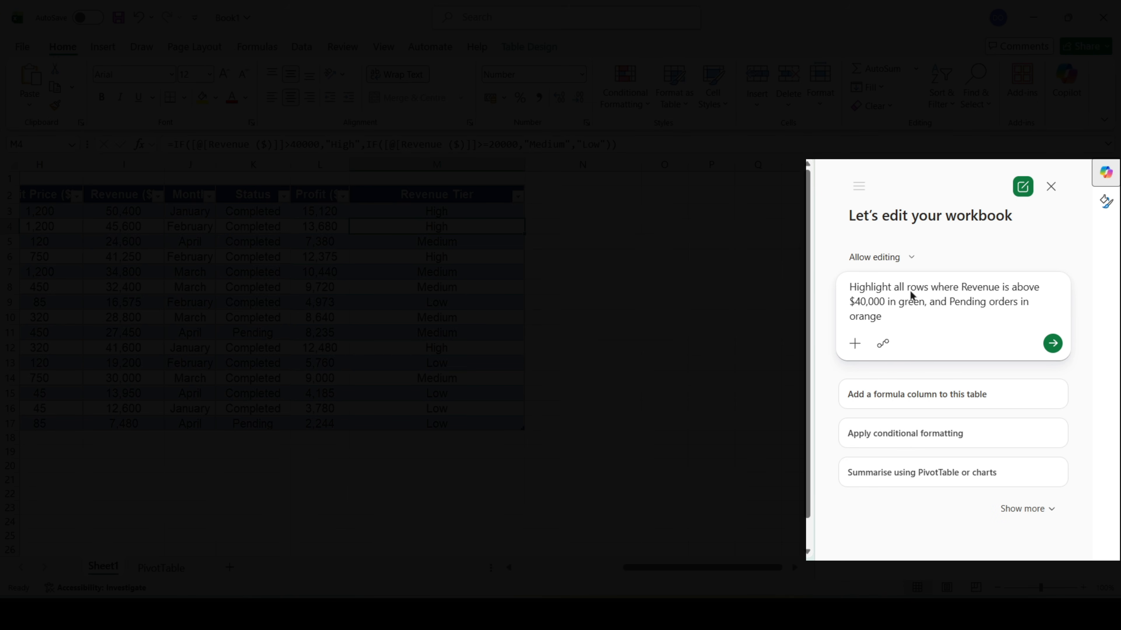
key("Return")
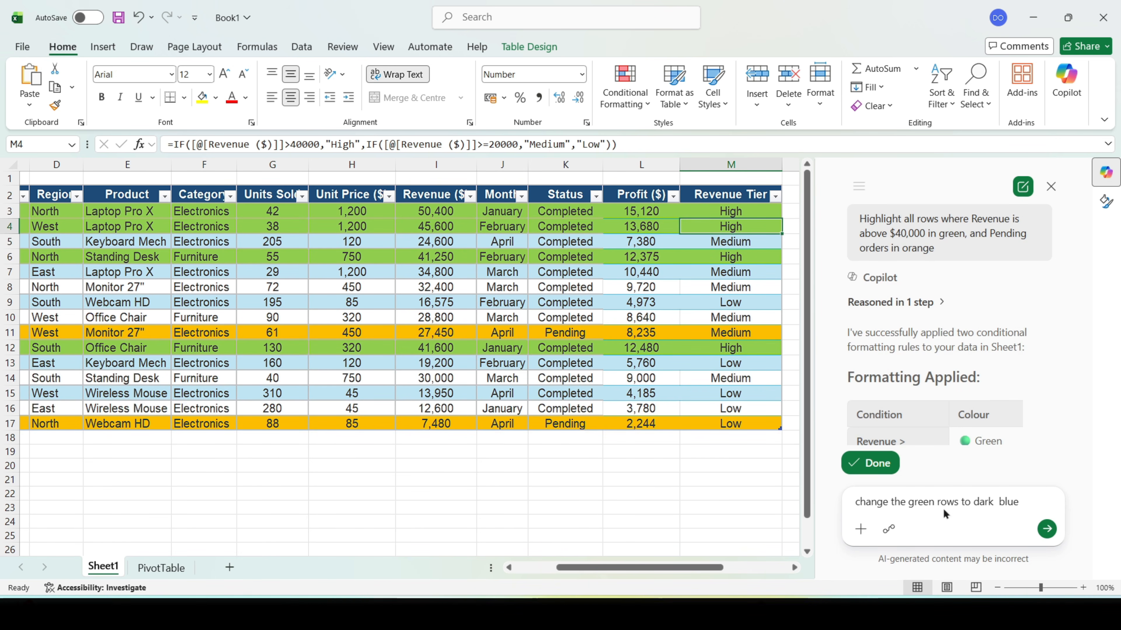
key("Return")
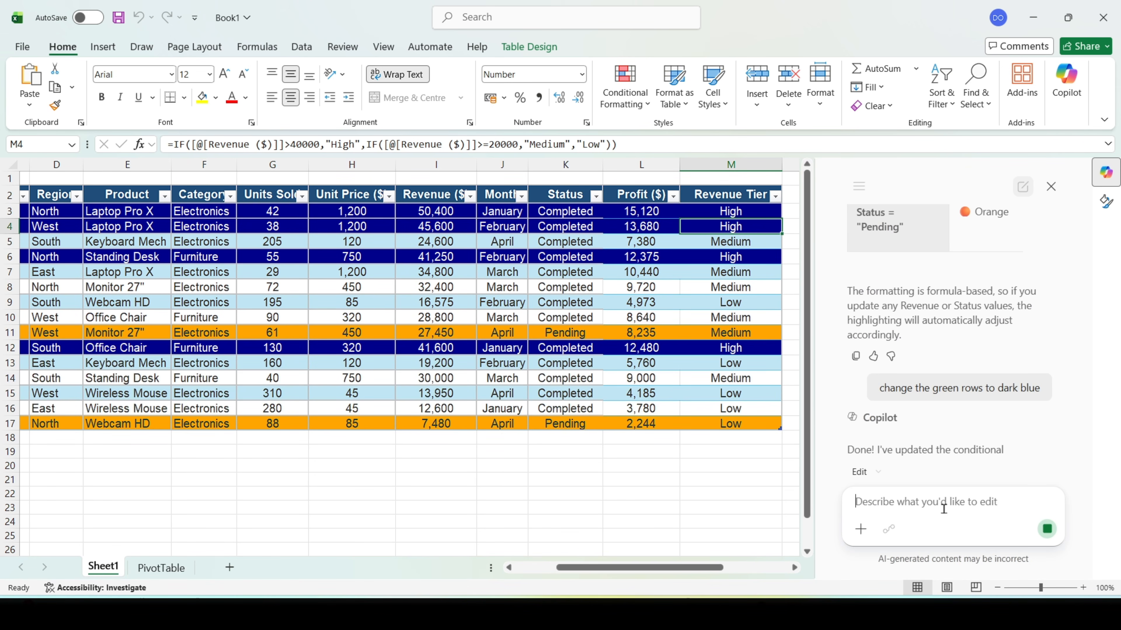